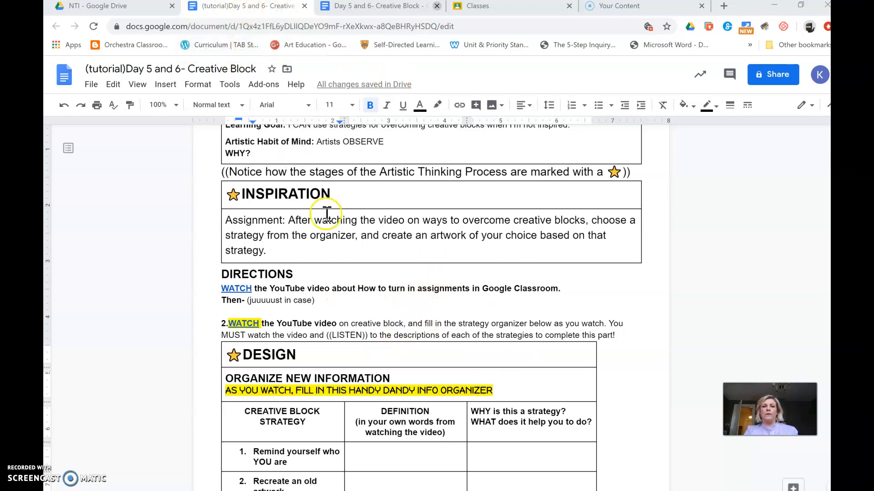
Review the Day 5 assignment and directions, and preview the linked video on submitting assignments in Google Classroom
left_click(355, 223)
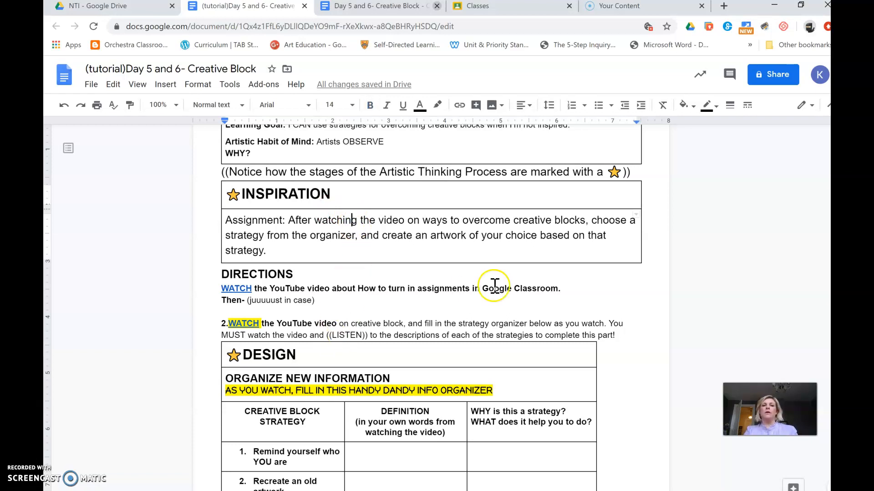
scroll(496, 287, "up", 2)
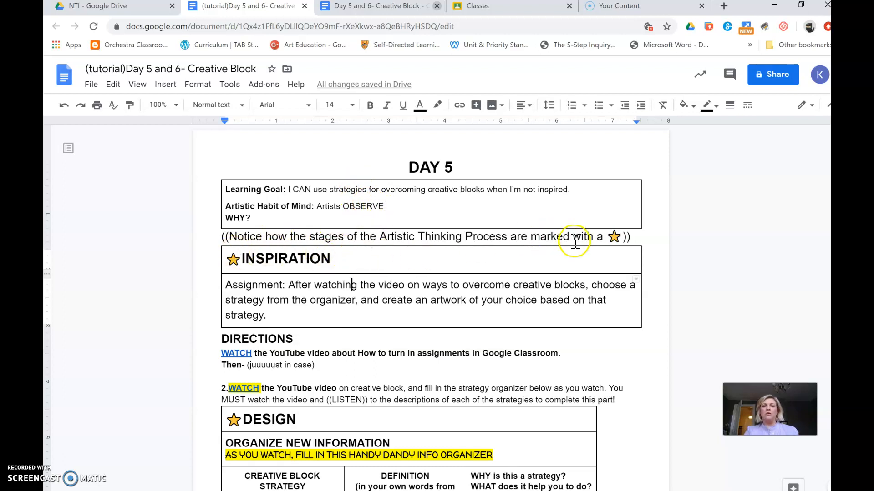
scroll(390, 360, "down", 4)
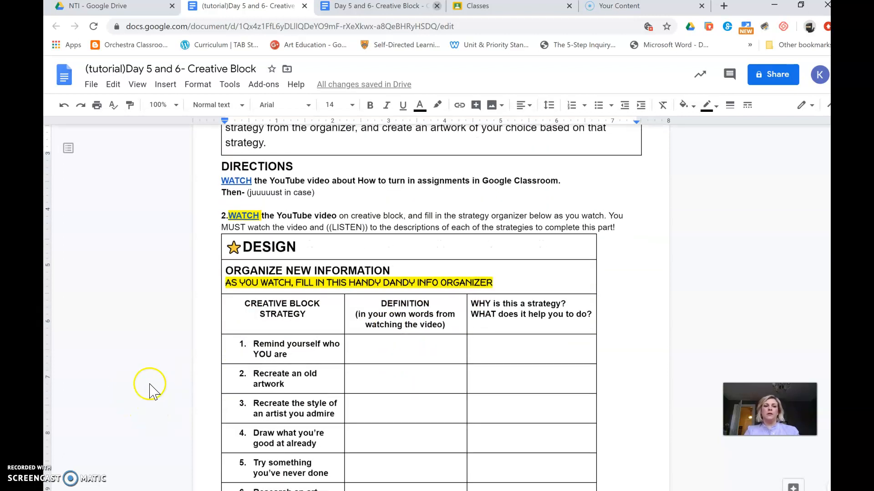
left_click(239, 181)
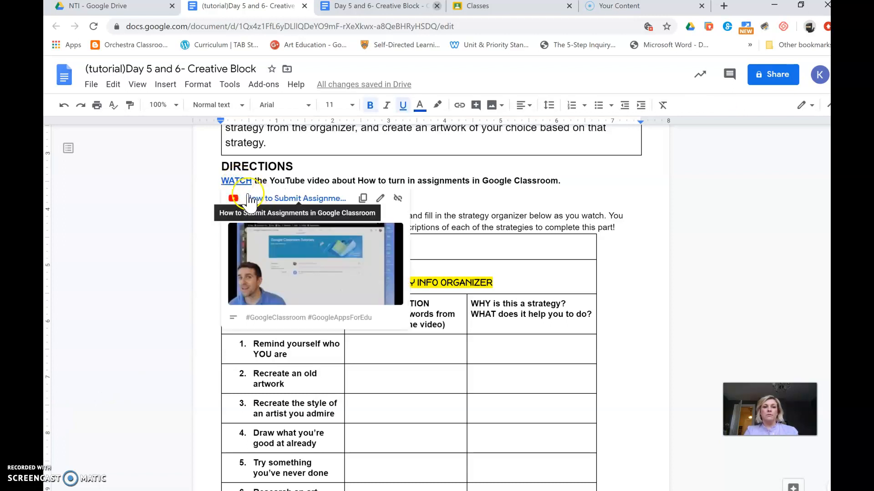
left_click(199, 223)
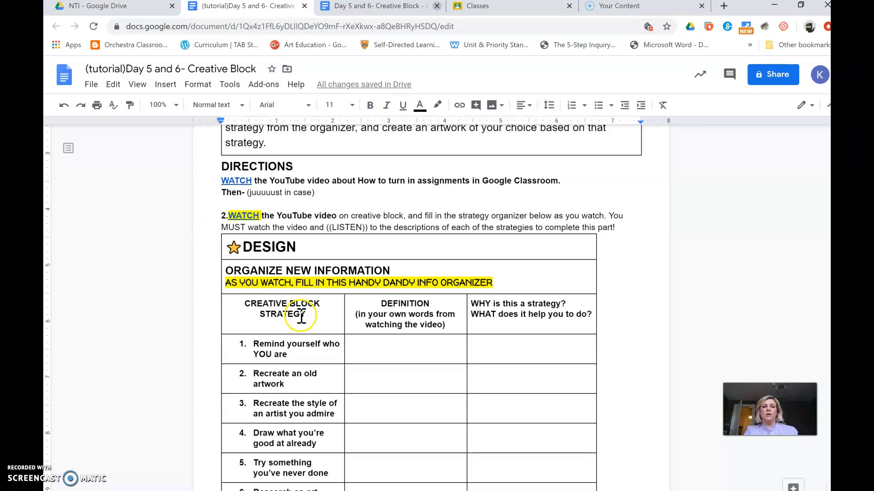
scroll(301, 318, "down", 1)
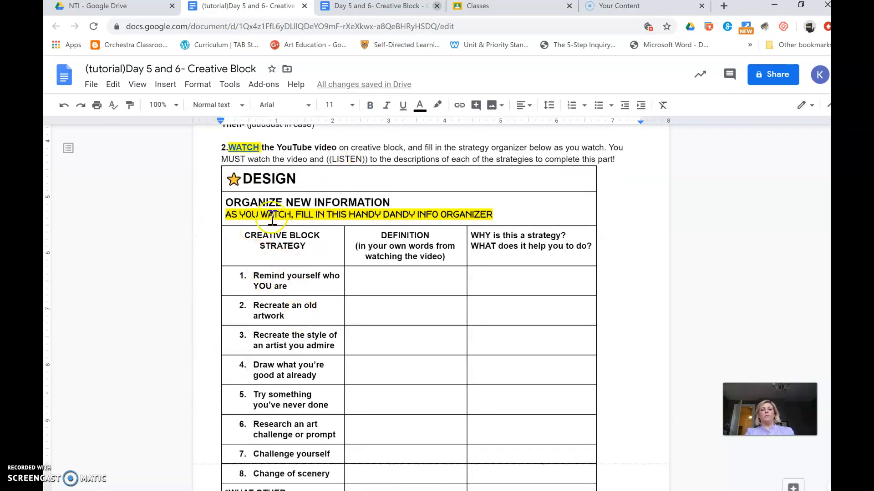
Enter the sample text "gdkhsdjkghdkg" in the Definition cell for "Remind yourself who YOU are" and delete it again
left_click(380, 285)
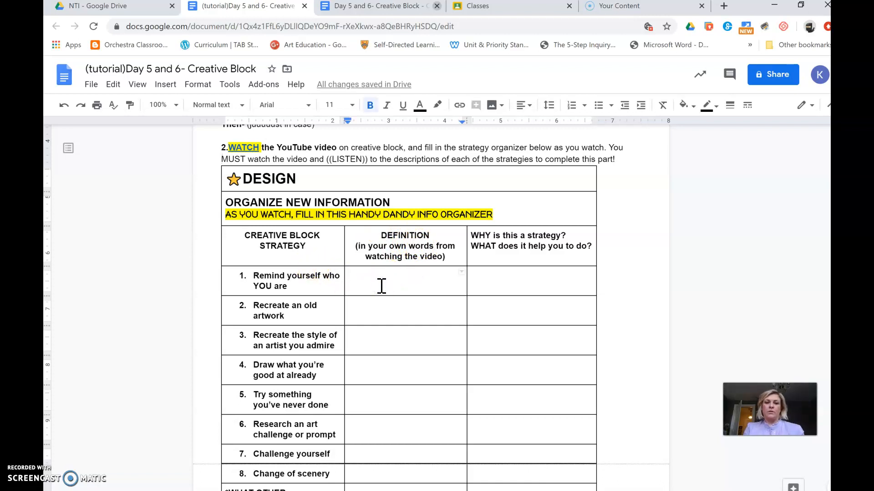
type("gdkhsdjkghdkg")
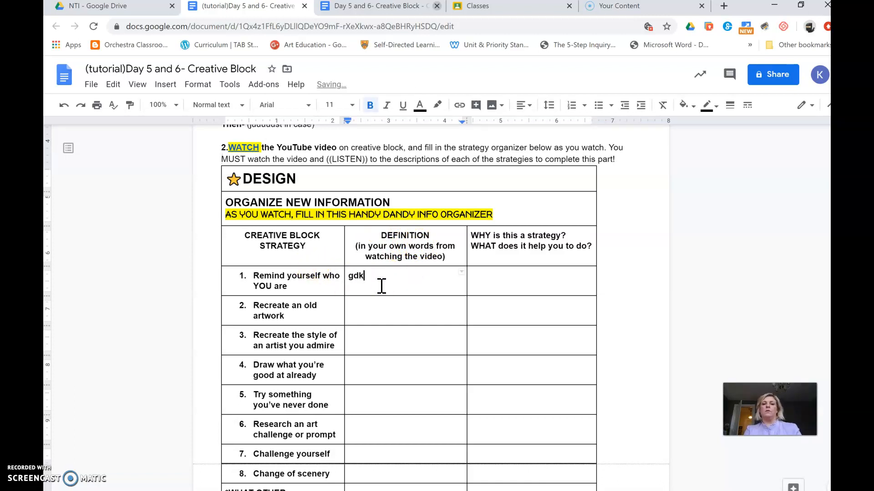
left_click(416, 279)
left_click_drag(416, 278, 349, 275)
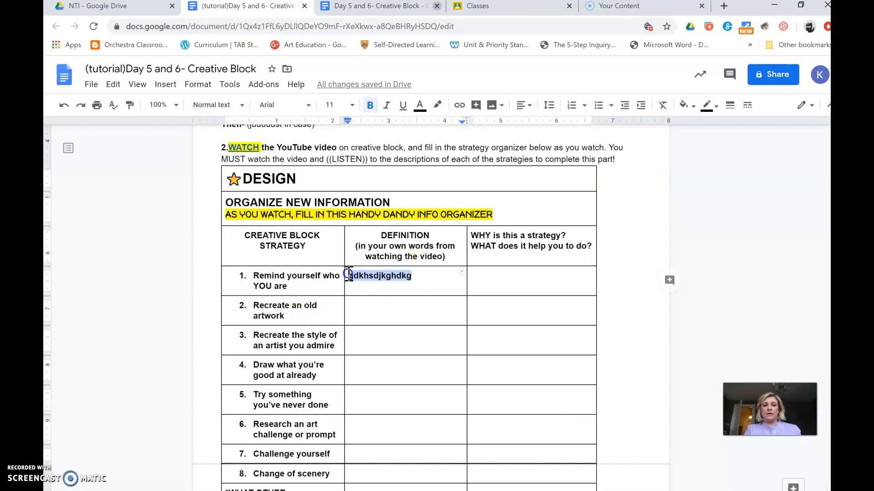
key("BackSpace")
Highlight strategy 7, "Challenge yourself", in green in the creative block strategy table
scroll(349, 275, "down", 5)
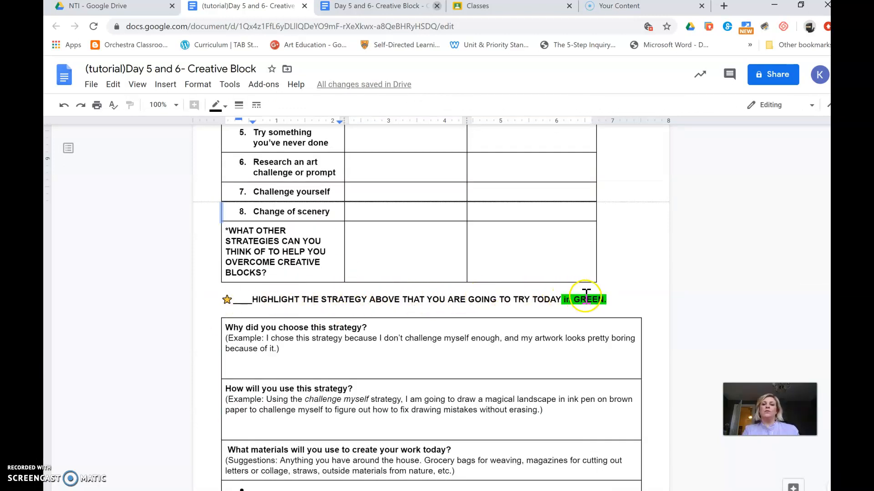
left_click(275, 212)
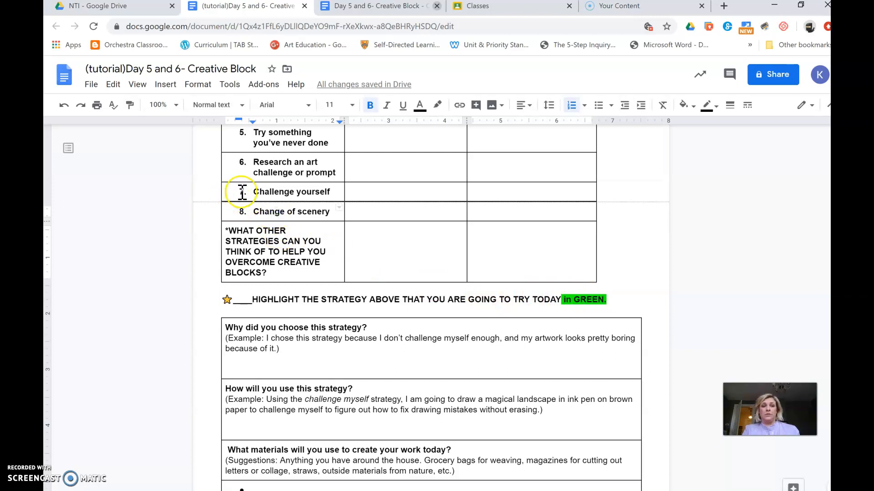
left_click_drag(243, 191, 360, 190)
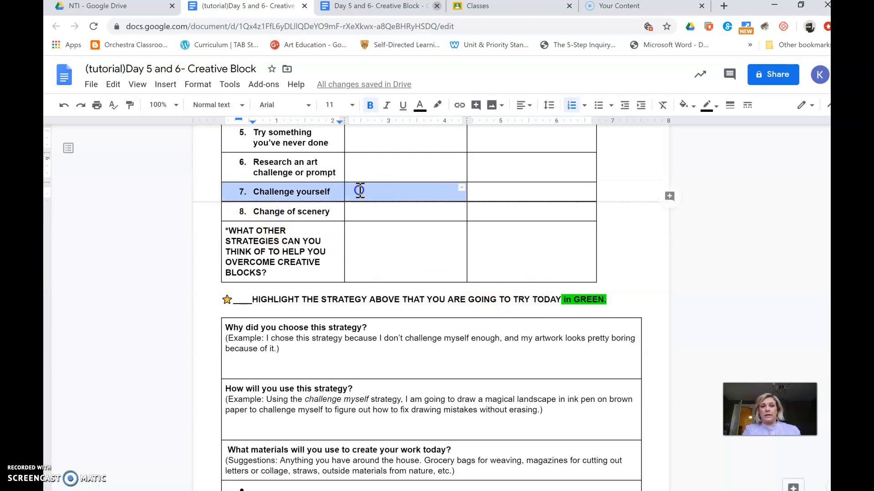
left_click(430, 87)
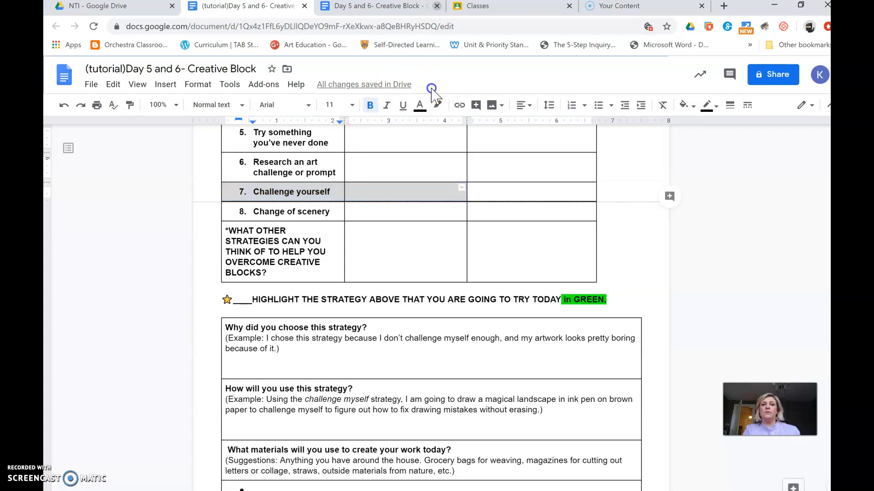
left_click(437, 106)
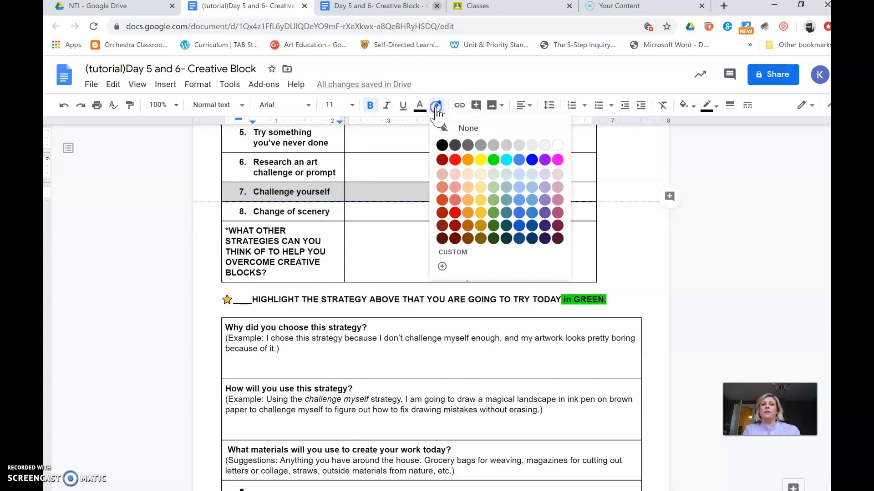
left_click(493, 159)
left_click(400, 252)
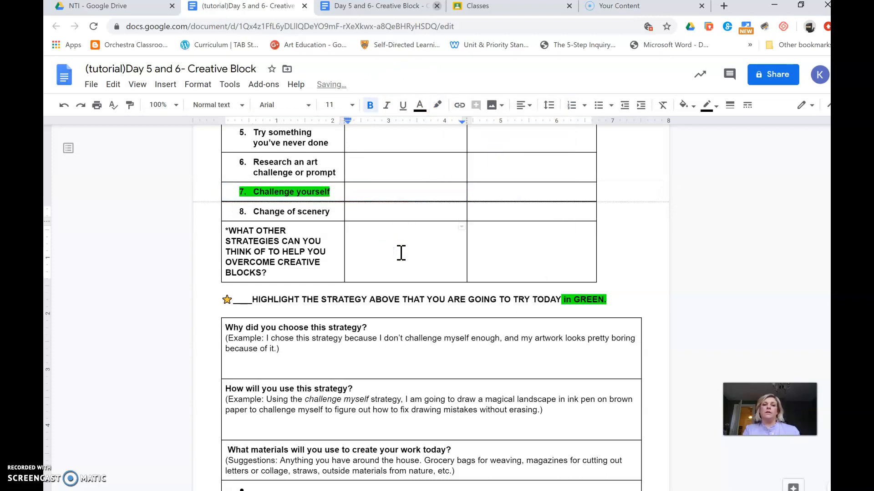
Review the strategy questions, the CREATE (and DOCUMENT!) table and the PRESENT/REFLECTION section of the worksheet
scroll(401, 253, "down", 3)
left_click(286, 180)
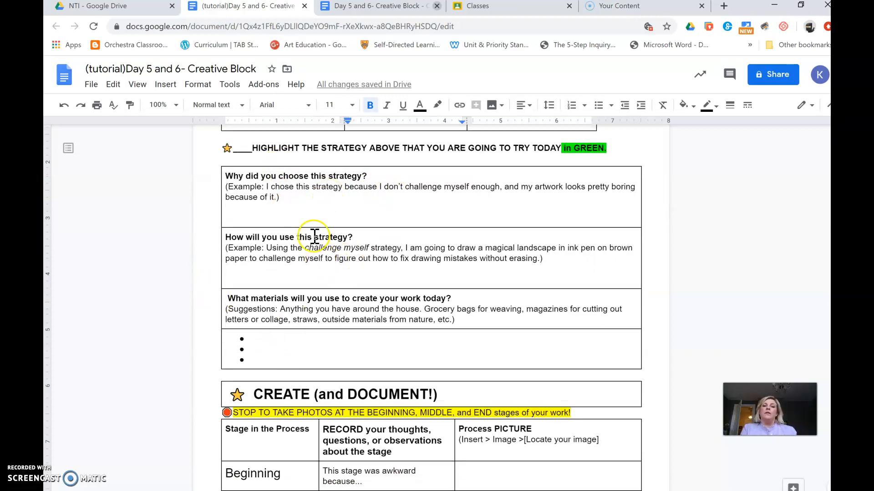
scroll(329, 330, "down", 5)
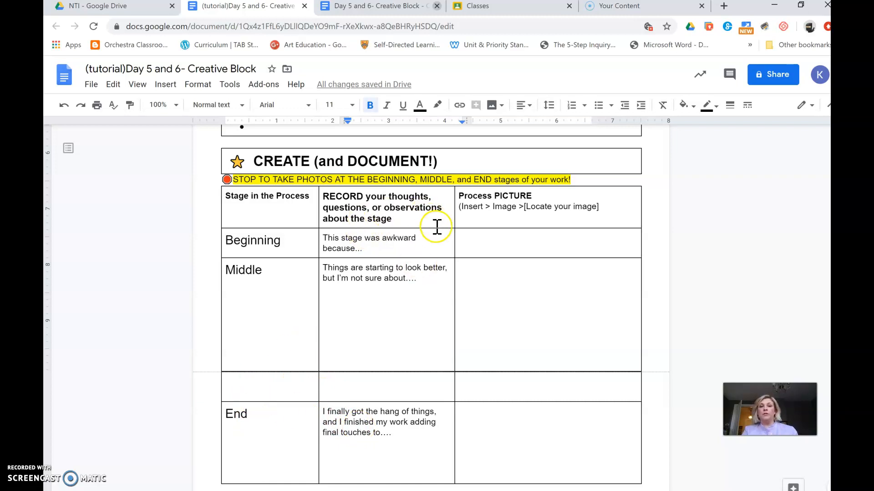
left_click(482, 246)
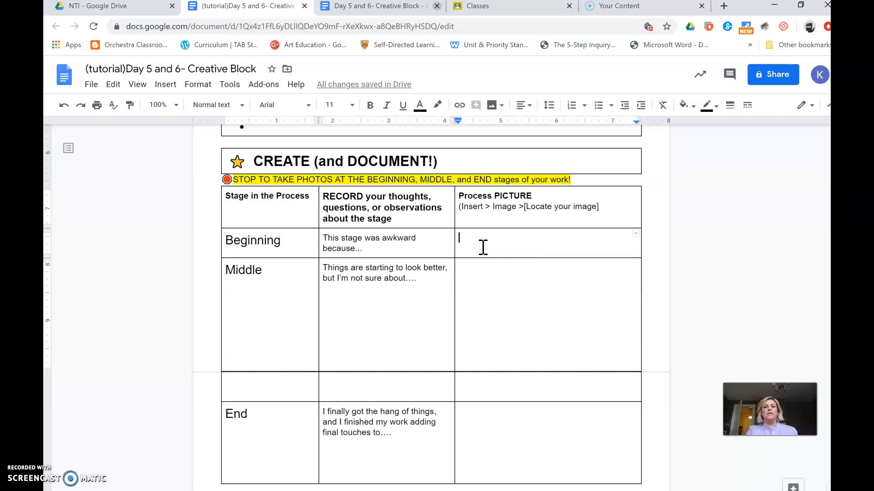
left_click(479, 249)
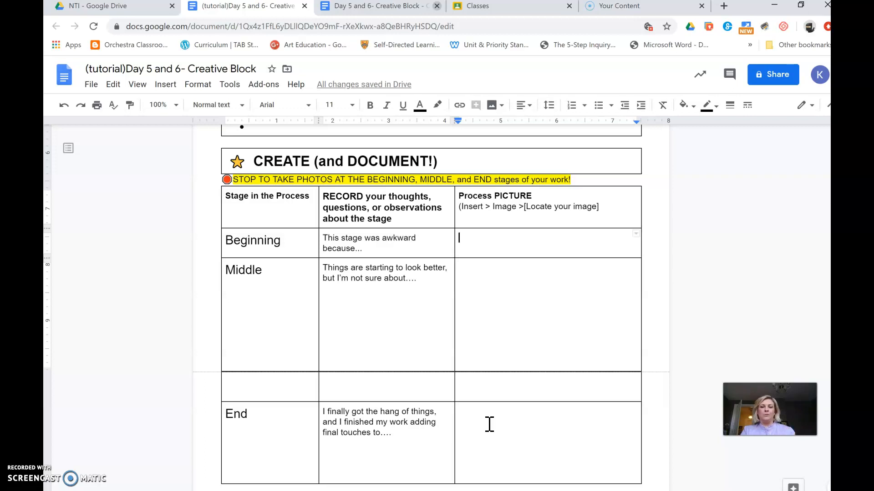
scroll(489, 424, "down", 6)
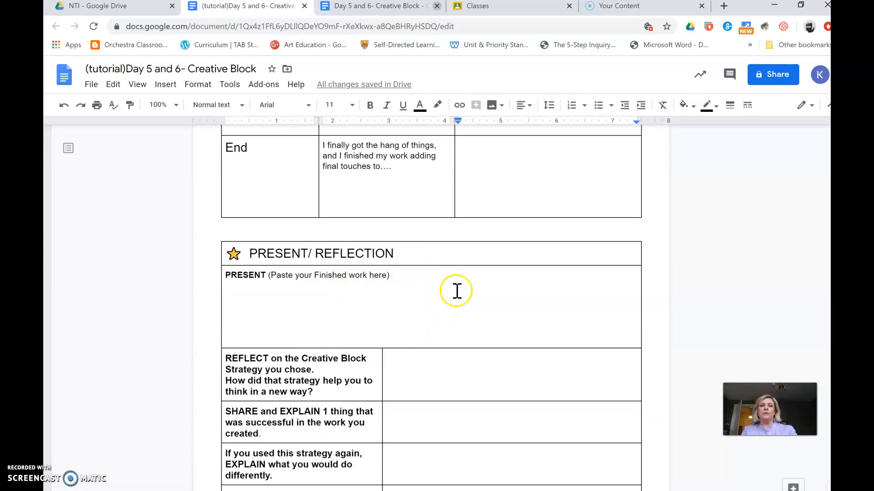
scroll(455, 290, "up", 6)
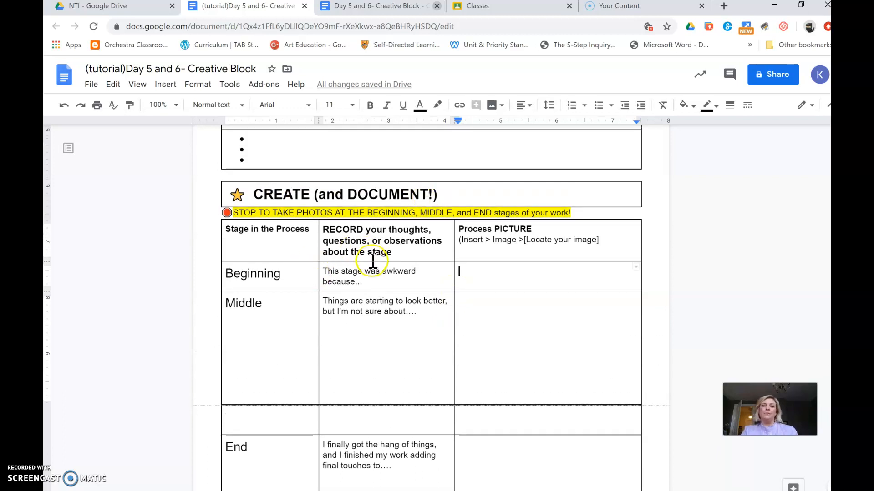
Open the Google Drive image picker for the Process PICTURE cell of the Beginning stage
left_click(464, 282)
double_click(463, 282)
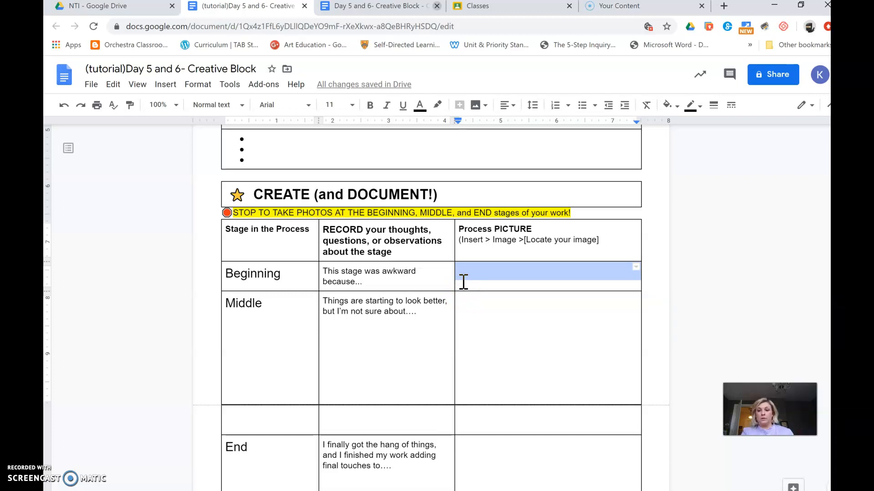
left_click(487, 273)
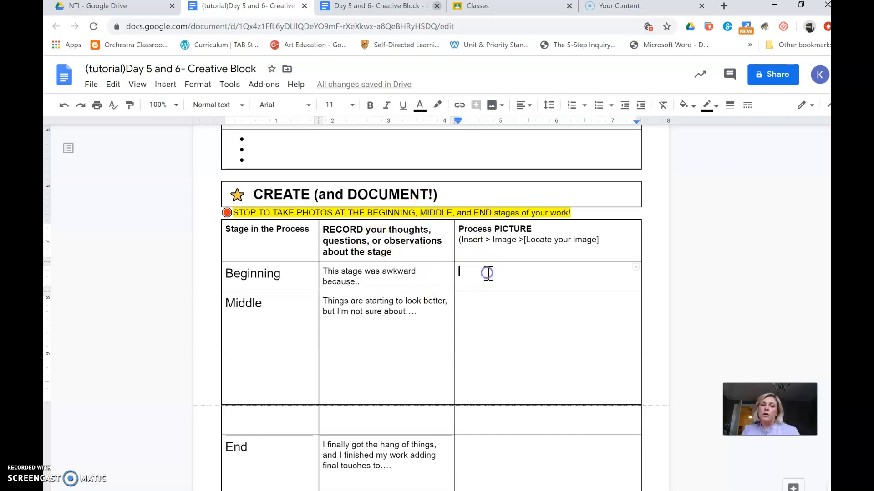
left_click(157, 88)
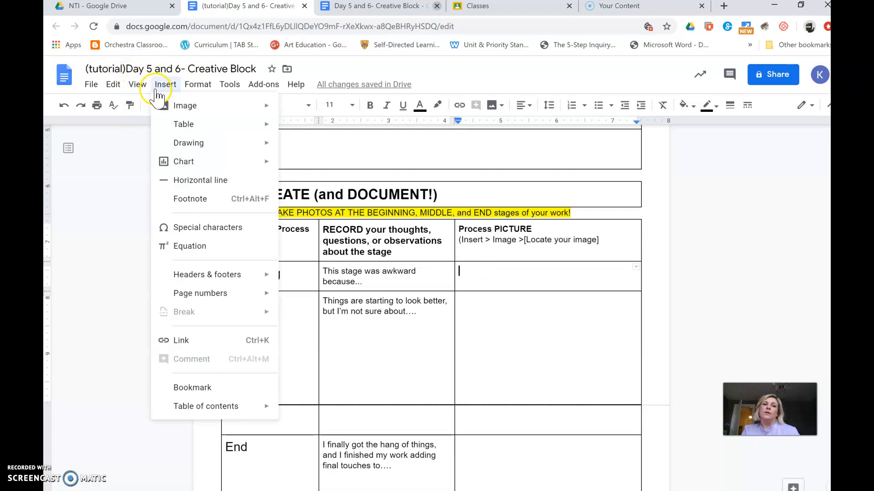
left_click(183, 106)
left_click(307, 156)
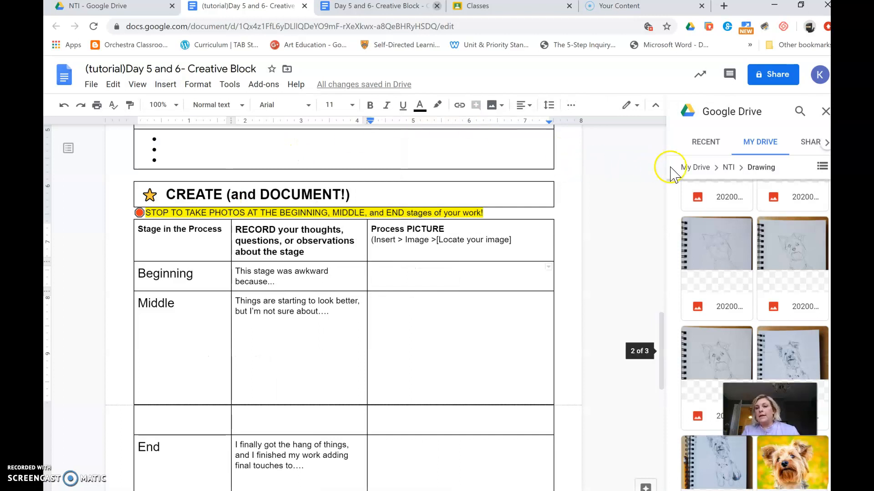
Look for the process photos among the recent Drive images and in the NTI folder inside My Drive's NTI folder
left_click(706, 143)
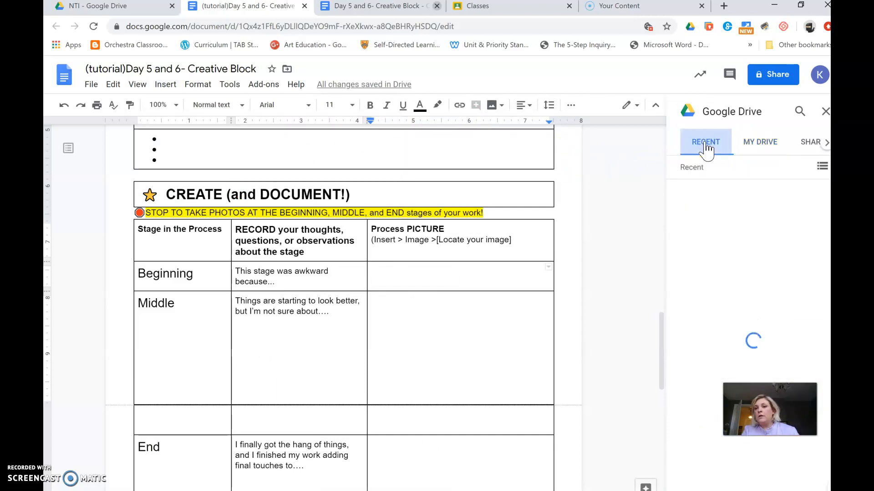
left_click(714, 308)
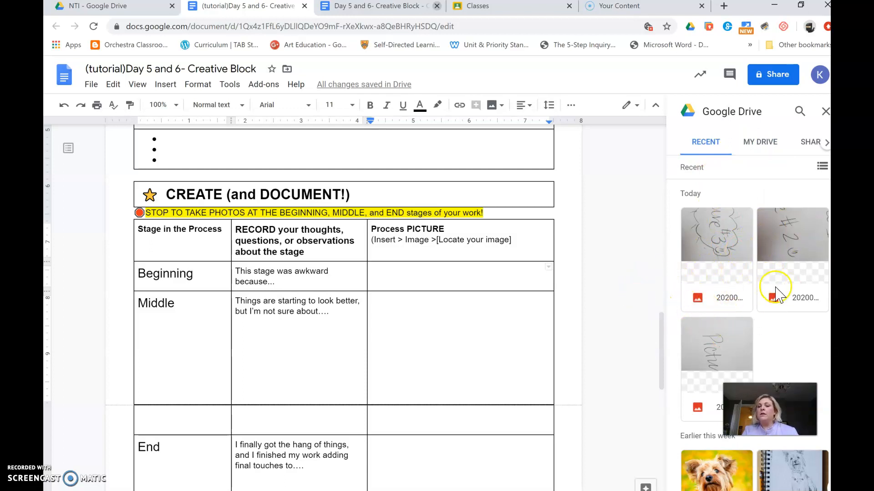
left_click(755, 147)
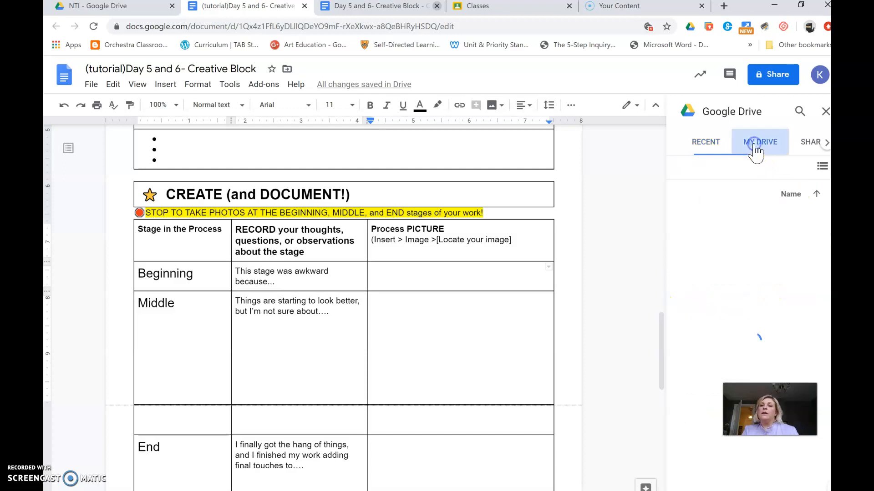
scroll(755, 295, "down", 3)
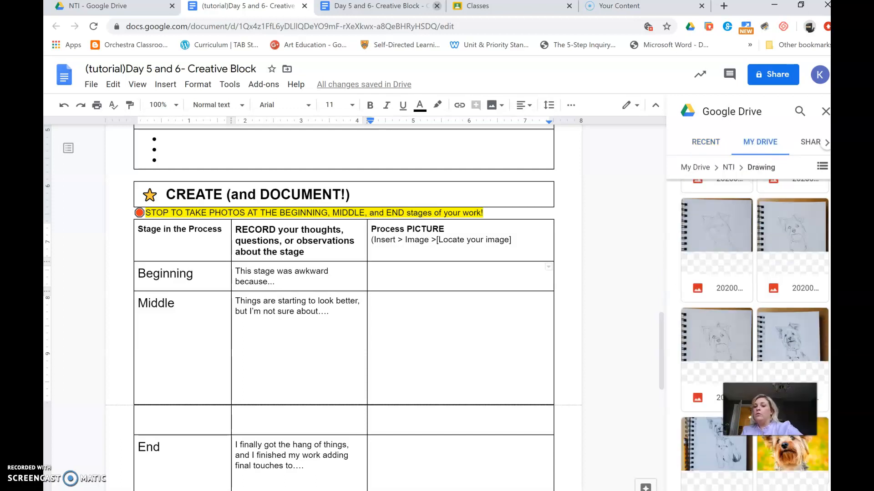
left_click(727, 168)
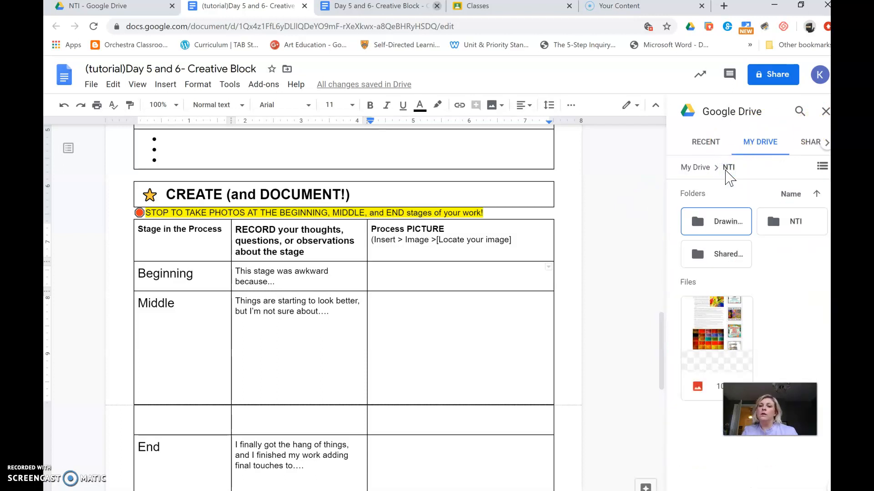
left_click(792, 221)
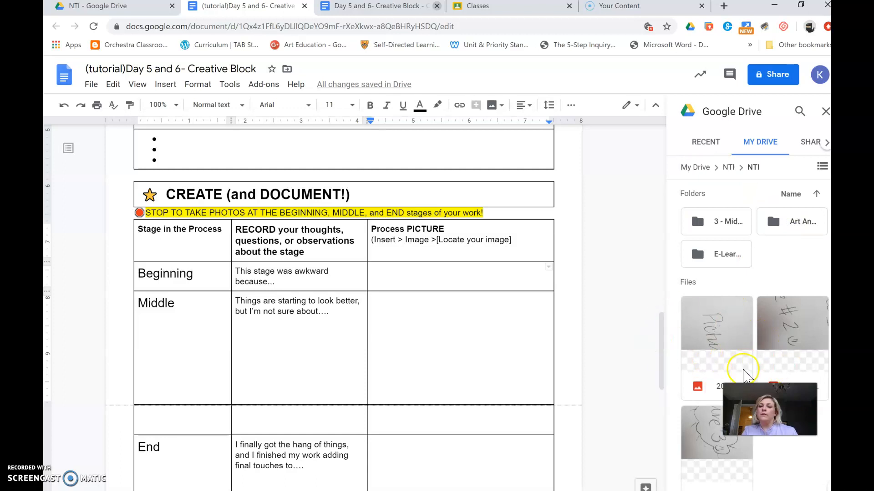
Insert the recent Drive photo "Picture #1" into the Beginning stage's picture cell and shrink it to about two-thirds of the cell width
left_click(704, 144)
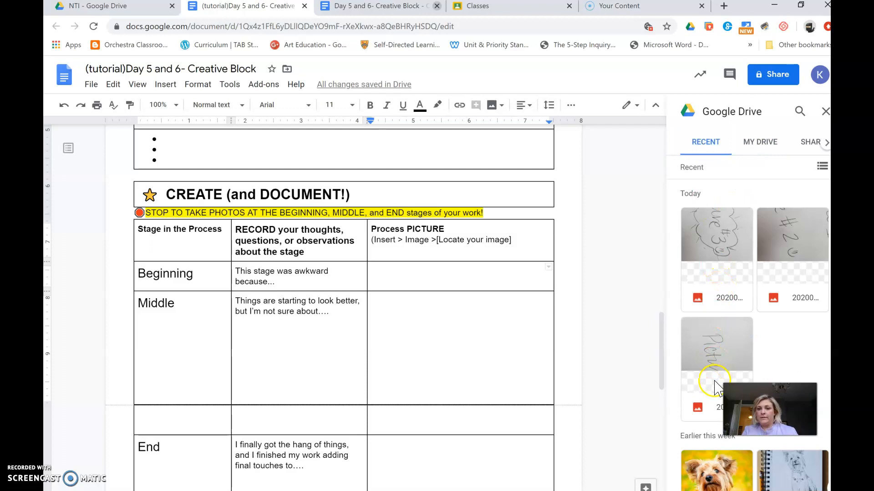
left_click(696, 351)
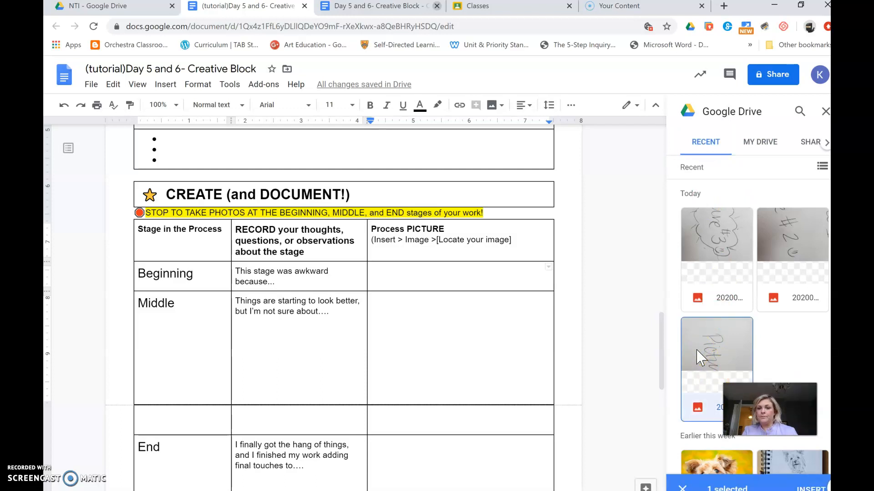
left_click(805, 488)
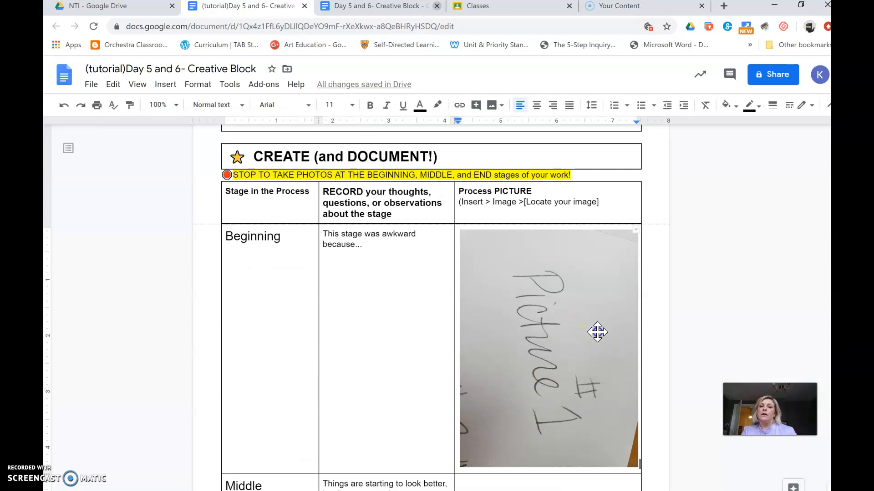
left_click(566, 289)
left_click_drag(639, 230, 578, 309)
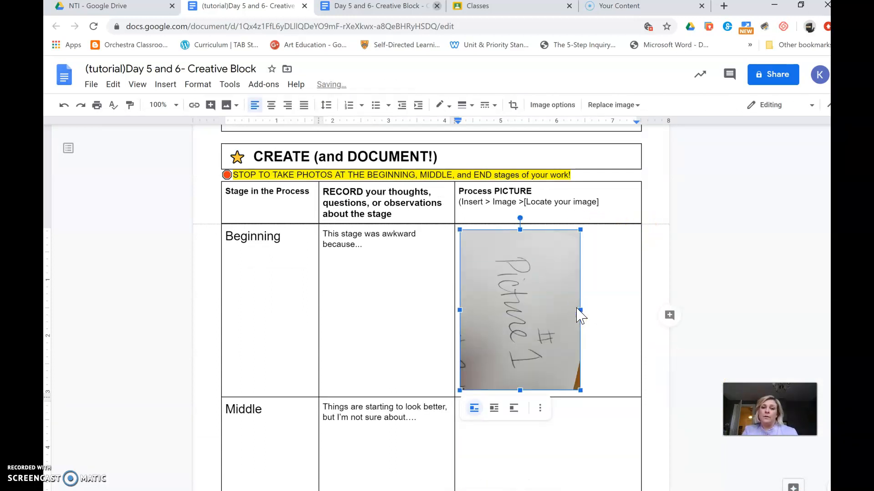
Insert the recent Google Drive photo "Picture #2" into the Process PICTURE cell of the Middle stage
left_click(475, 314)
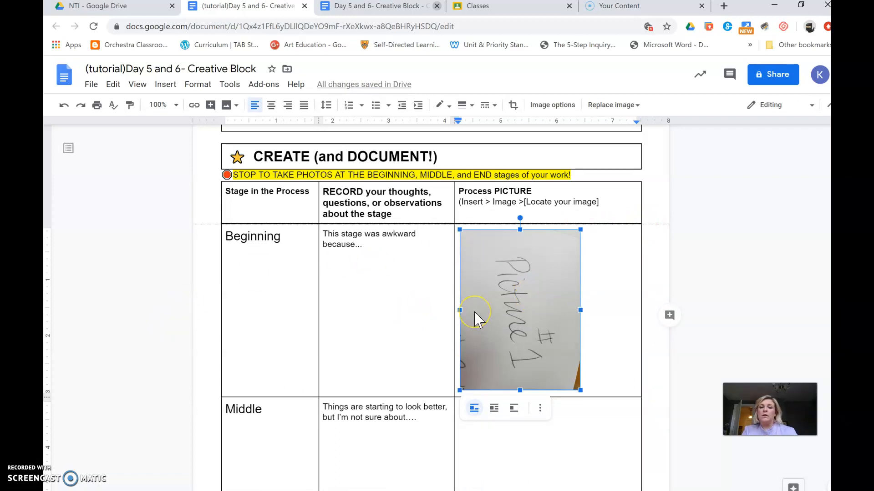
scroll(475, 313, "down", 3)
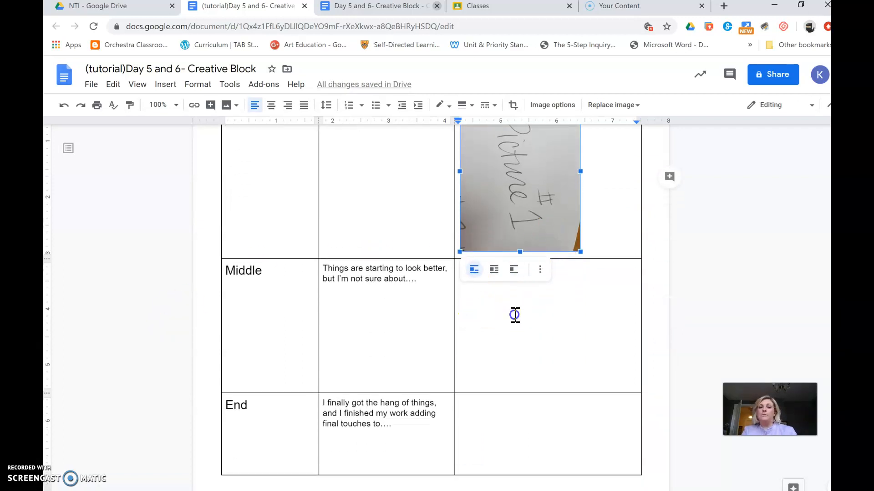
left_click(515, 315)
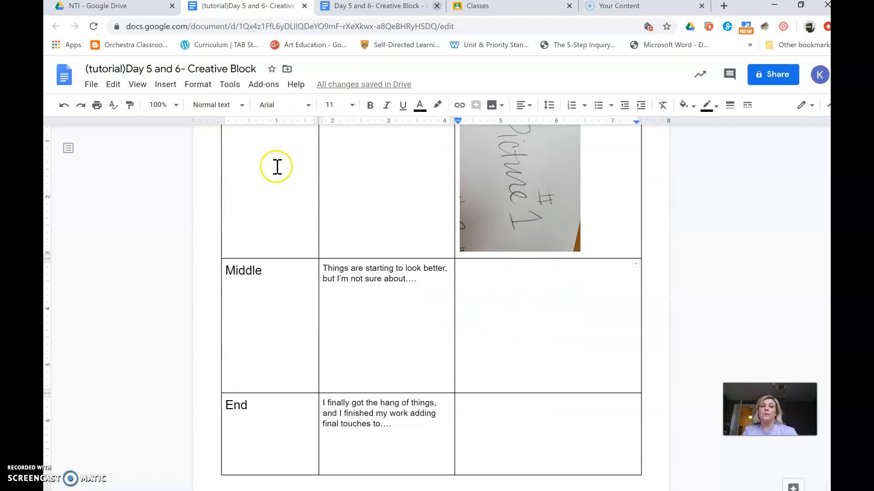
left_click(164, 86)
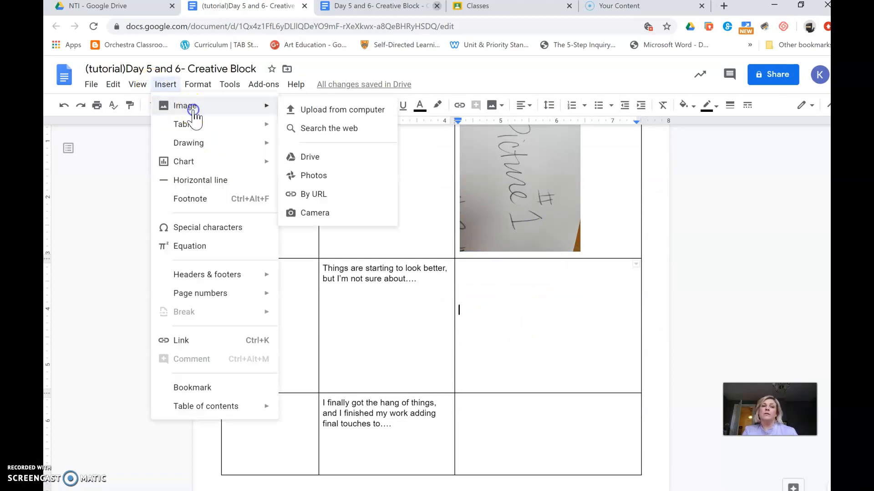
mouse_move(272, 112)
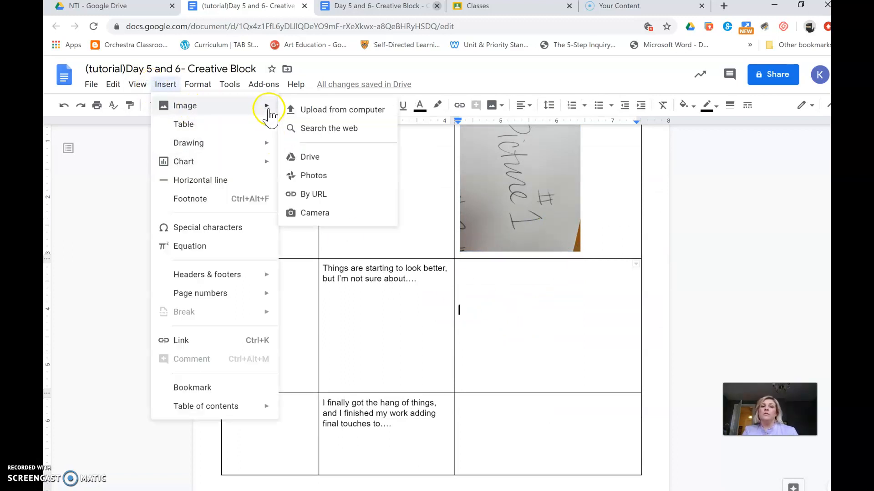
left_click(309, 156)
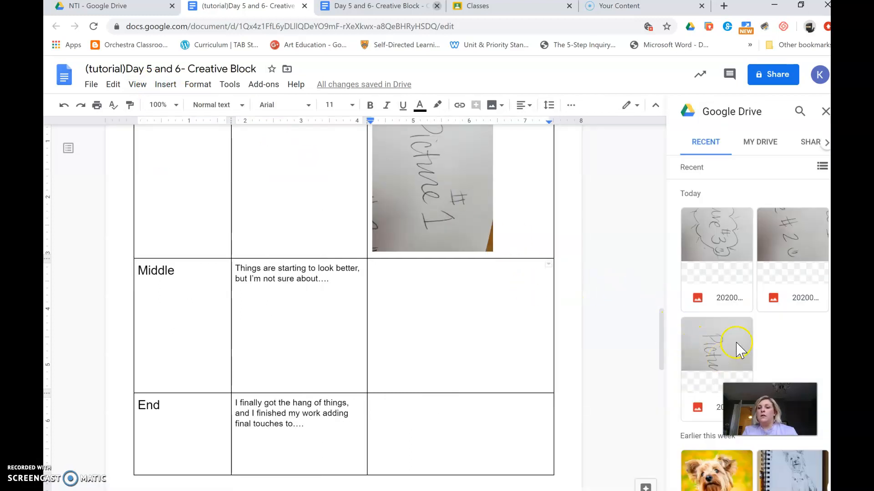
left_click(779, 241)
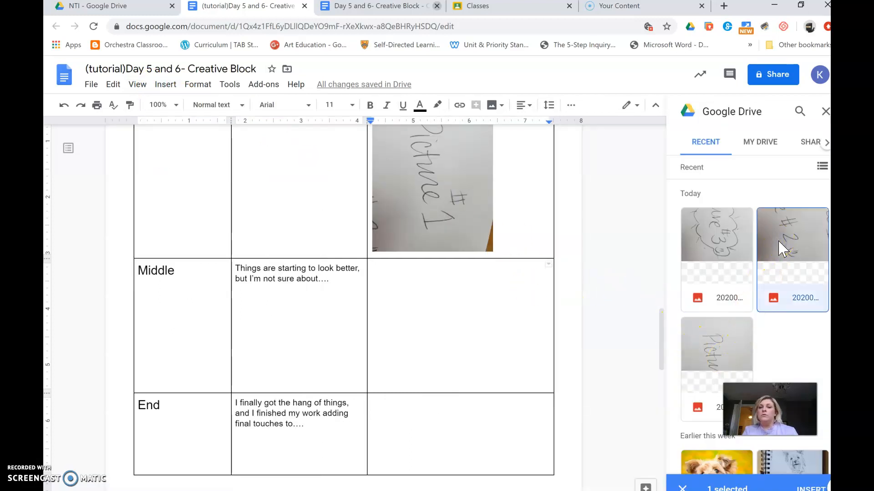
left_click(815, 488)
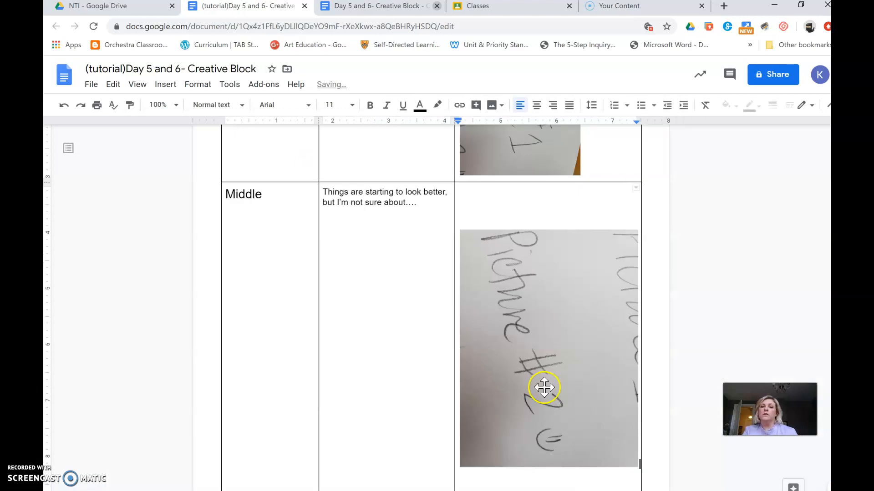
Shrink the "Picture #2" photo proportionally to slightly more than half of its cell's width
left_click(545, 389)
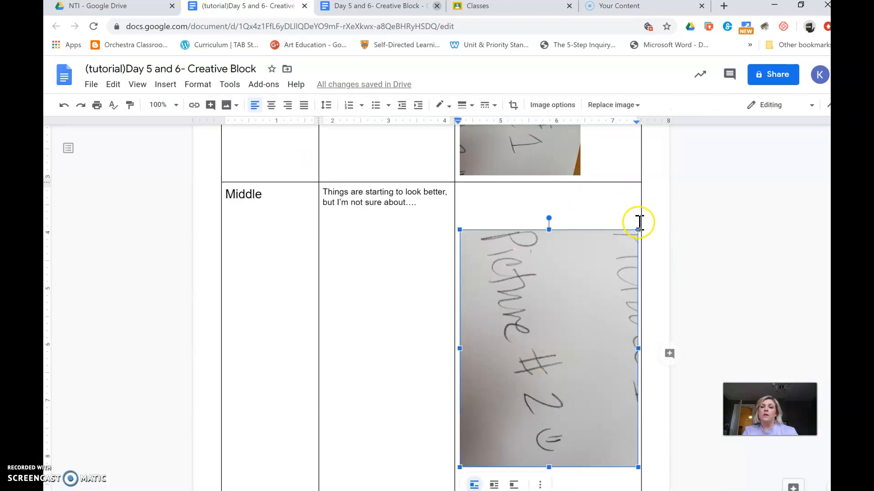
left_click_drag(638, 230, 527, 341)
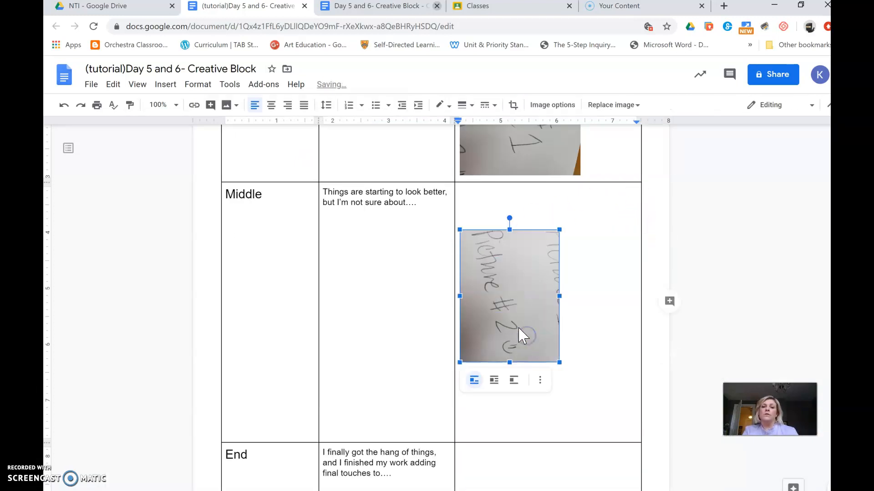
left_click(387, 228)
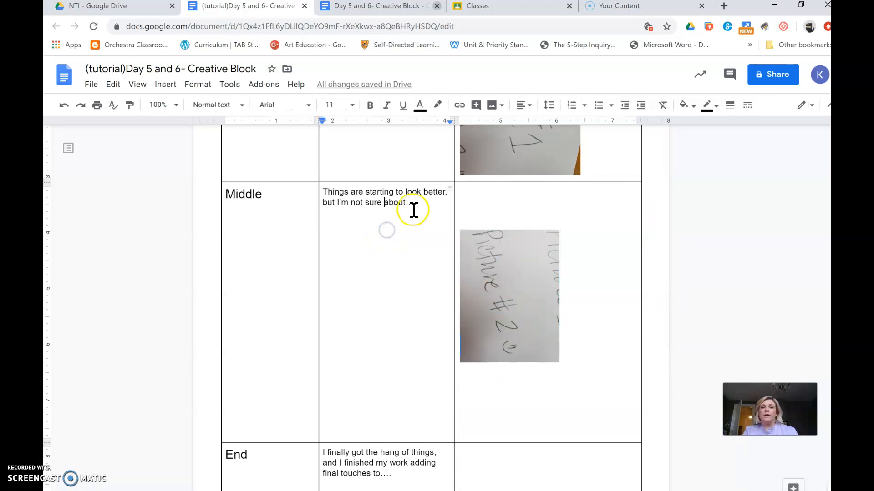
Insert the recent Google Drive photo "Picture #3" into the Process PICTURE cell of the End stage
left_click(511, 463)
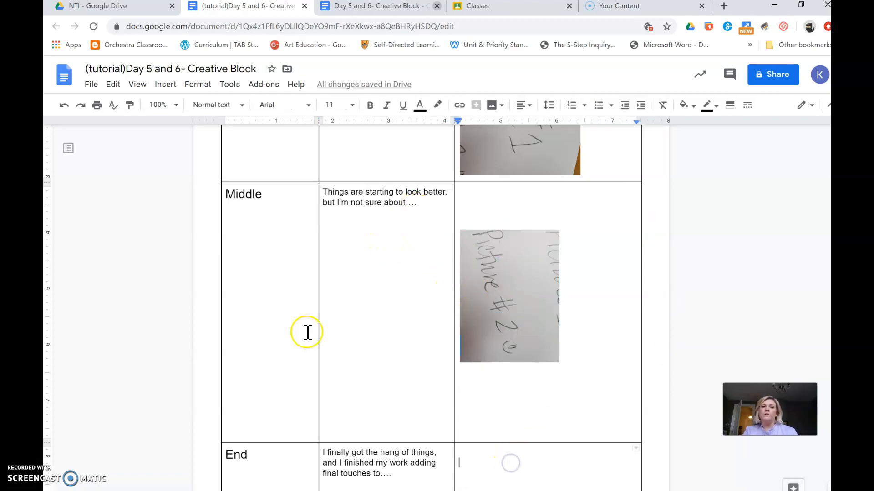
left_click(168, 86)
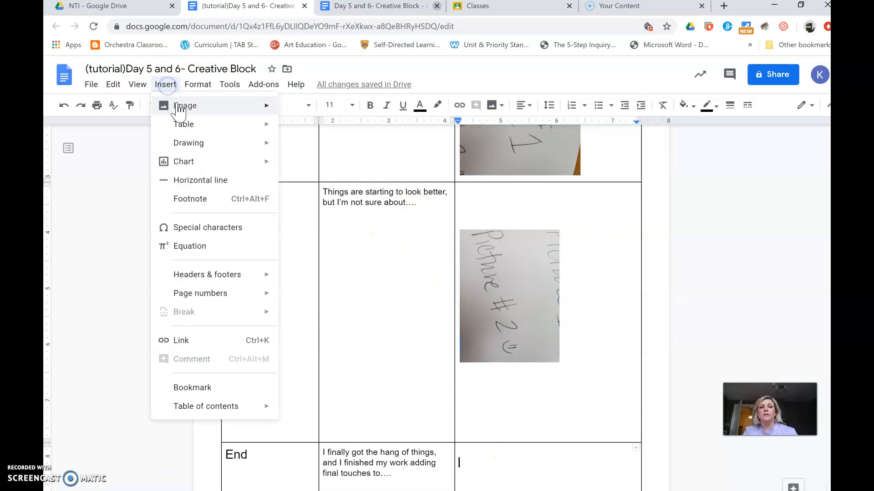
mouse_move(214, 110)
left_click(292, 157)
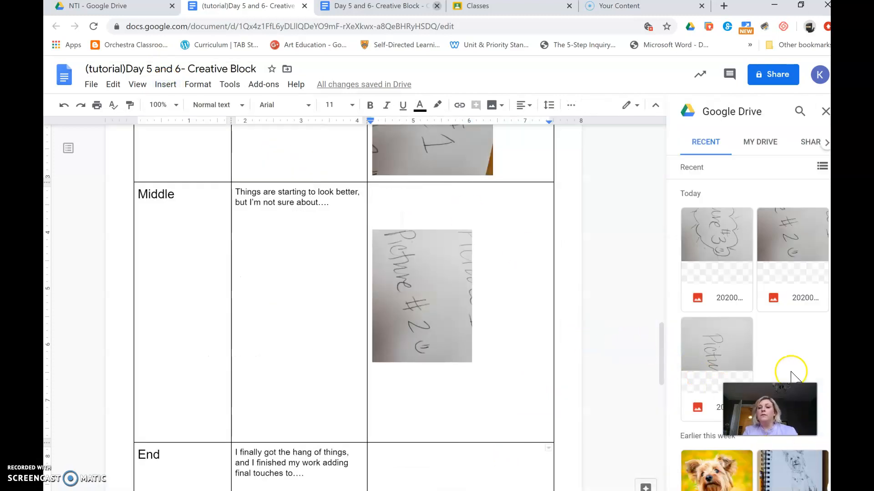
left_click(714, 245)
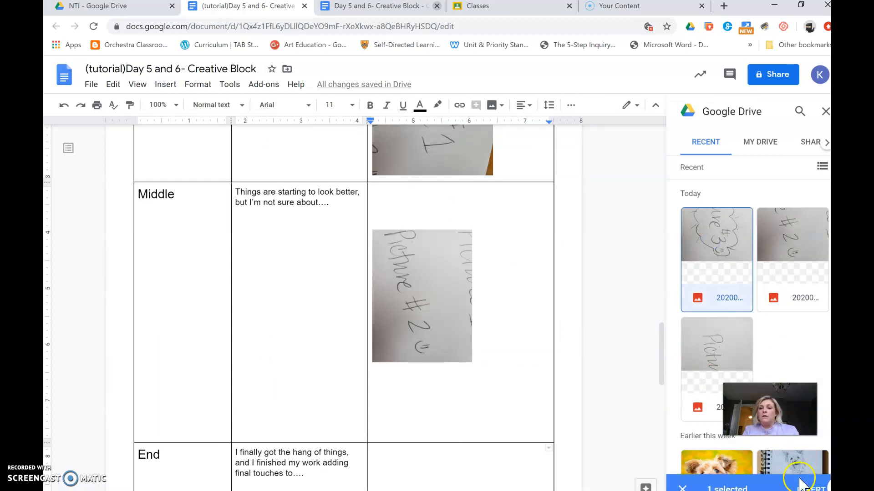
left_click(802, 488)
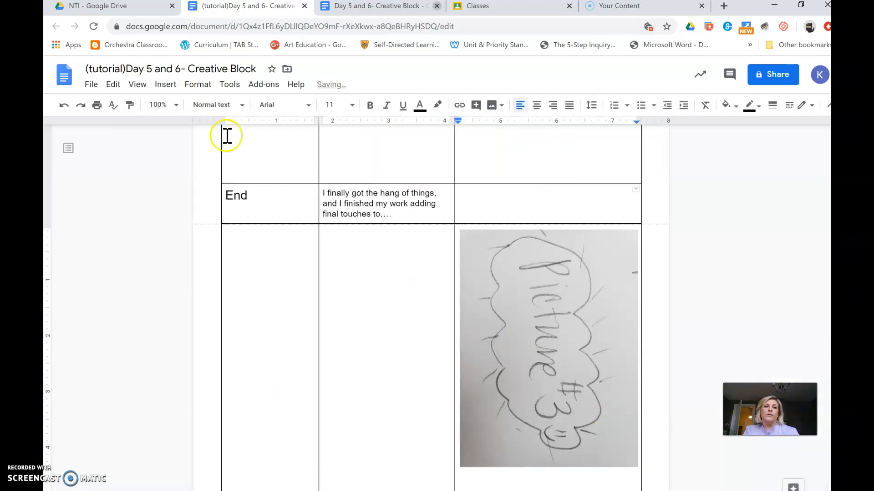
Review the available sources for inserting an image, such as computer upload and web search, without inserting another picture
left_click(164, 84)
mouse_move(180, 109)
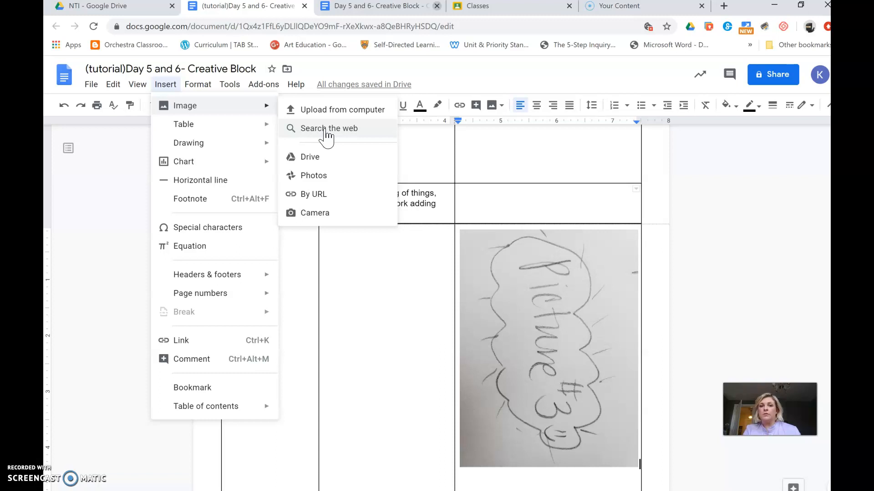
left_click(365, 247)
left_click(559, 156)
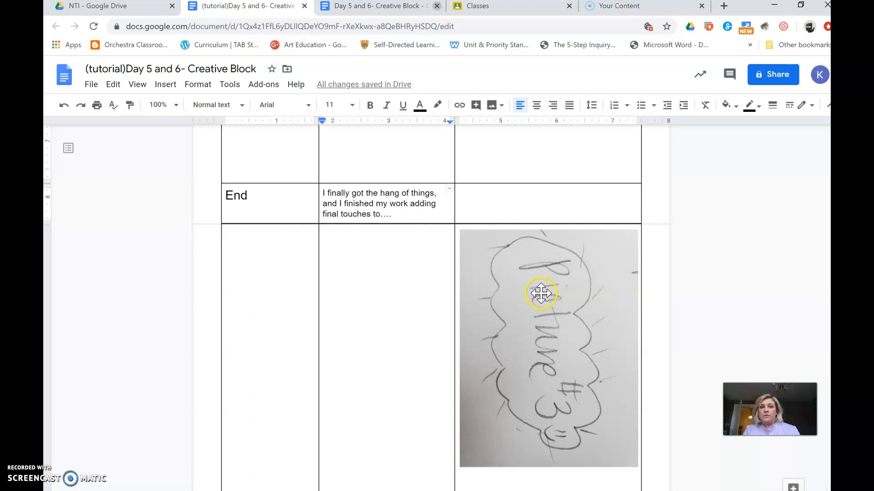
scroll(402, 224, "down", 2)
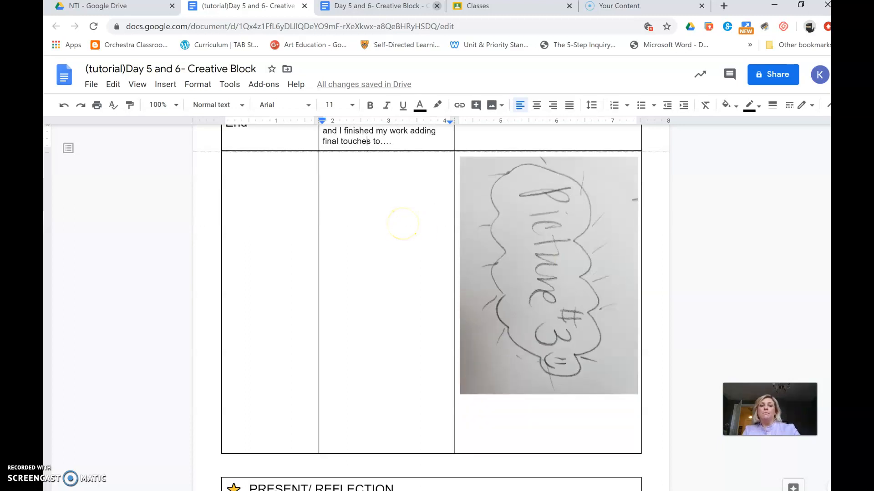